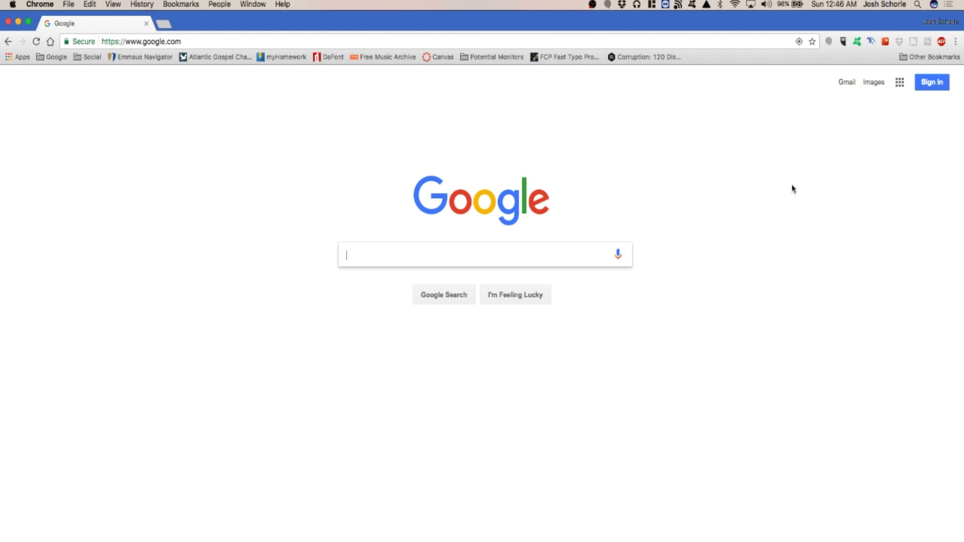
Start a new Google account from Gmail's sign-in page and fill in the sign-up form's name fields.
{"action": "left_click", "coordinate": [218, 39]}
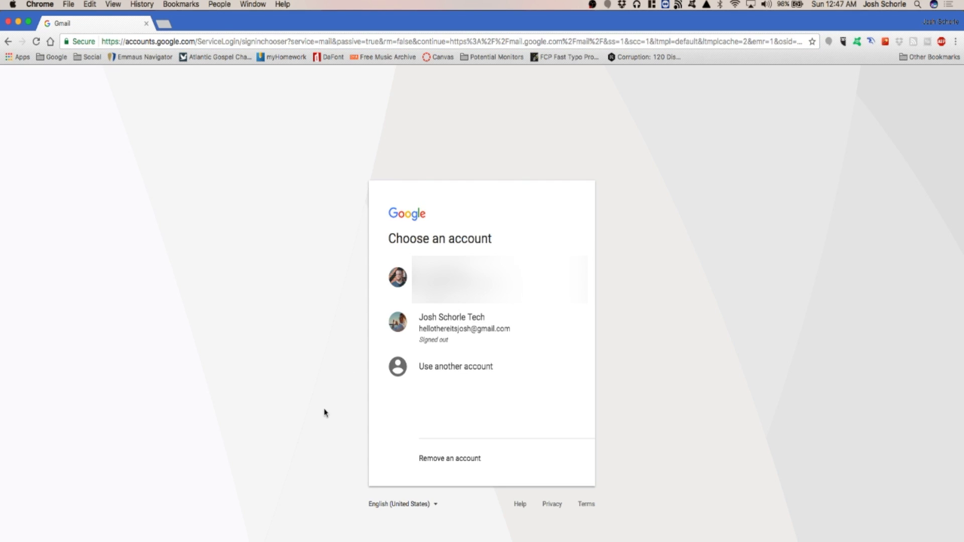
{"action": "left_click", "coordinate": [418, 366]}
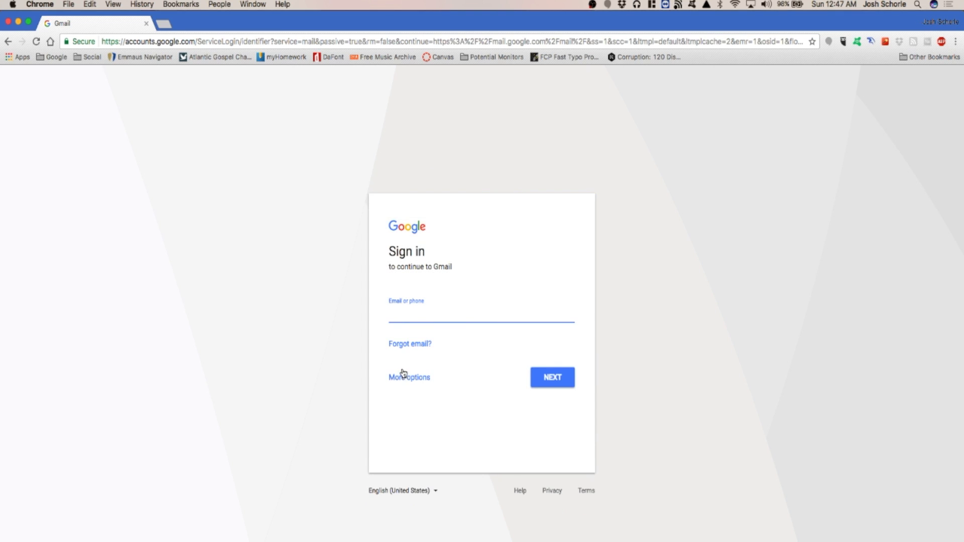
{"action": "left_click", "coordinate": [408, 378]}
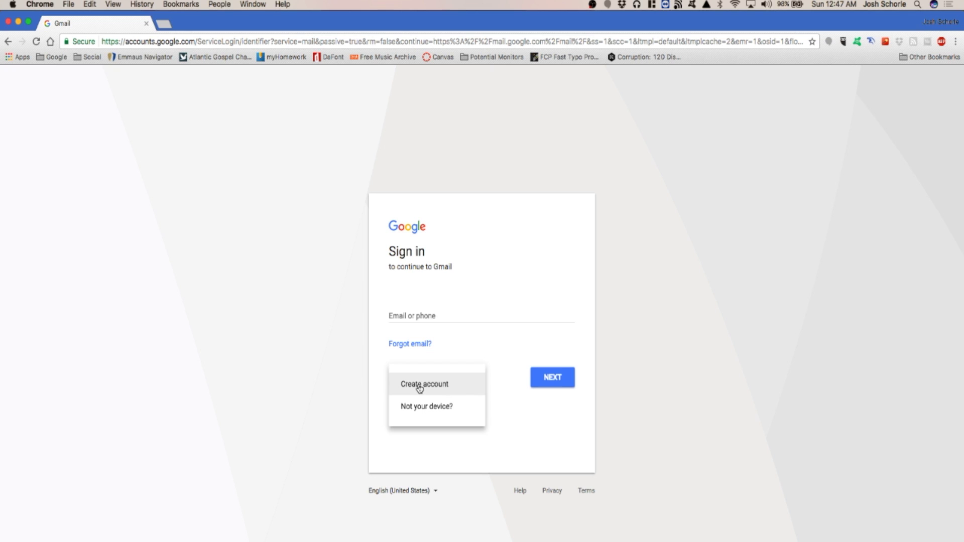
{"action": "left_click", "coordinate": [415, 384]}
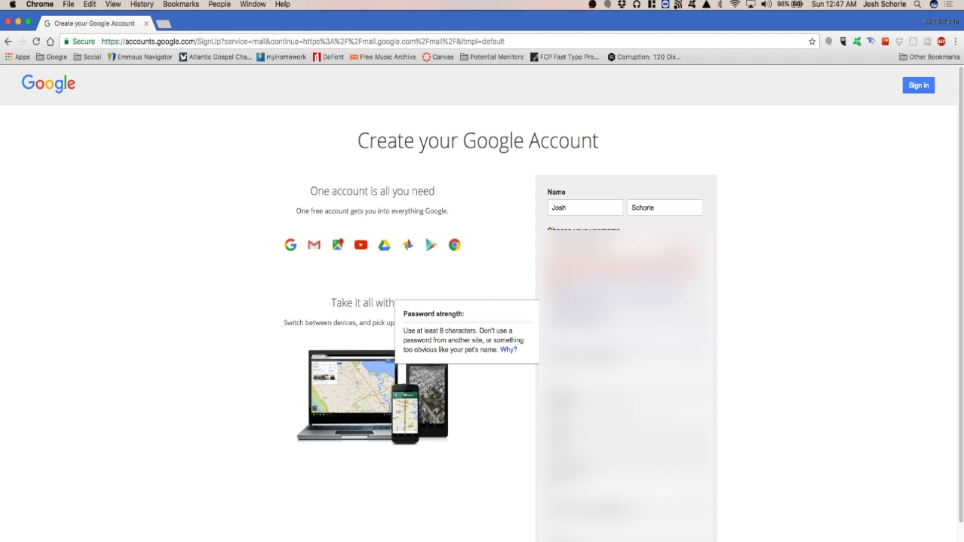
{"action": "key", "text": "Tab"}
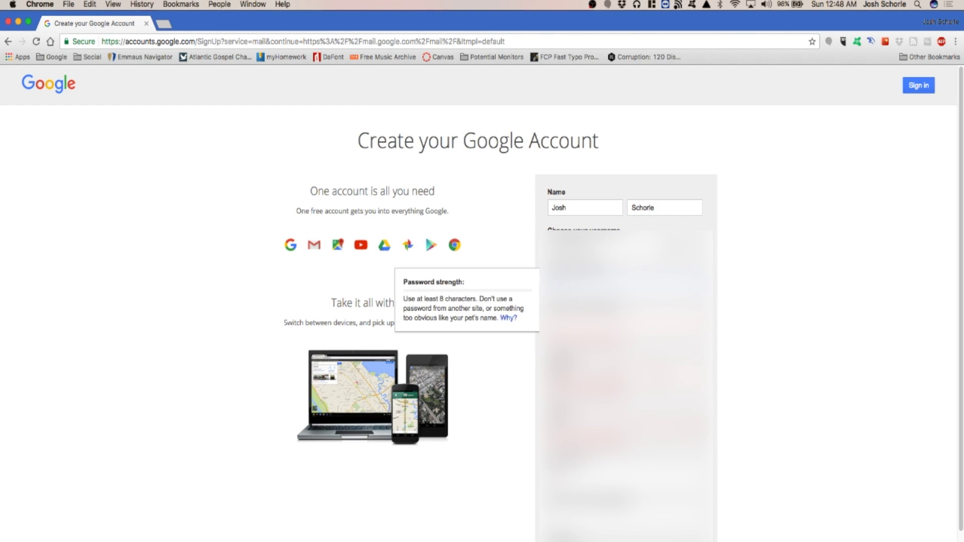
{"action": "key", "text": "Tab"}
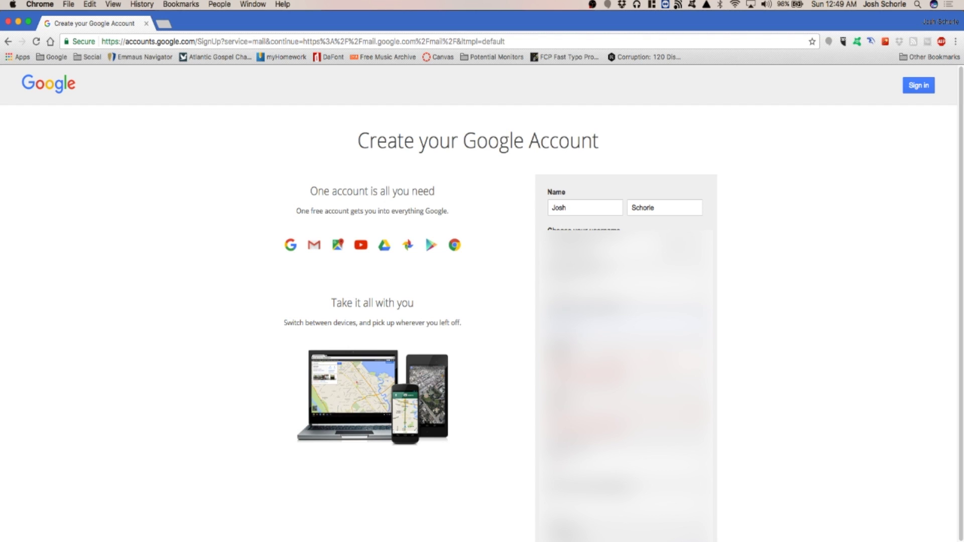
Submit the sign-up form, accept the terms, enter the new inbox and open Learn how to use Gmail.
{"action": "key", "text": "Return"}
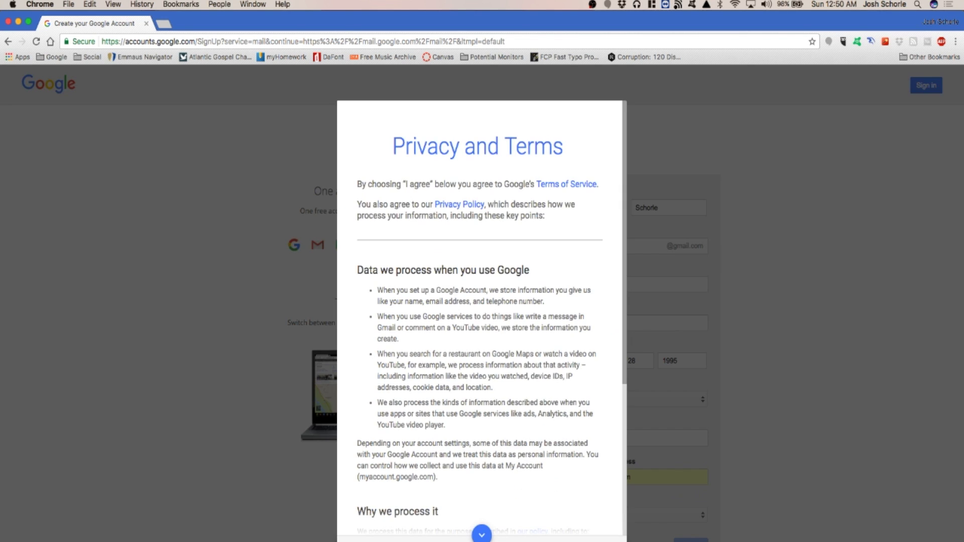
{"action": "scroll", "coordinate": [505, 373], "scroll_direction": "down", "scroll_amount": 5}
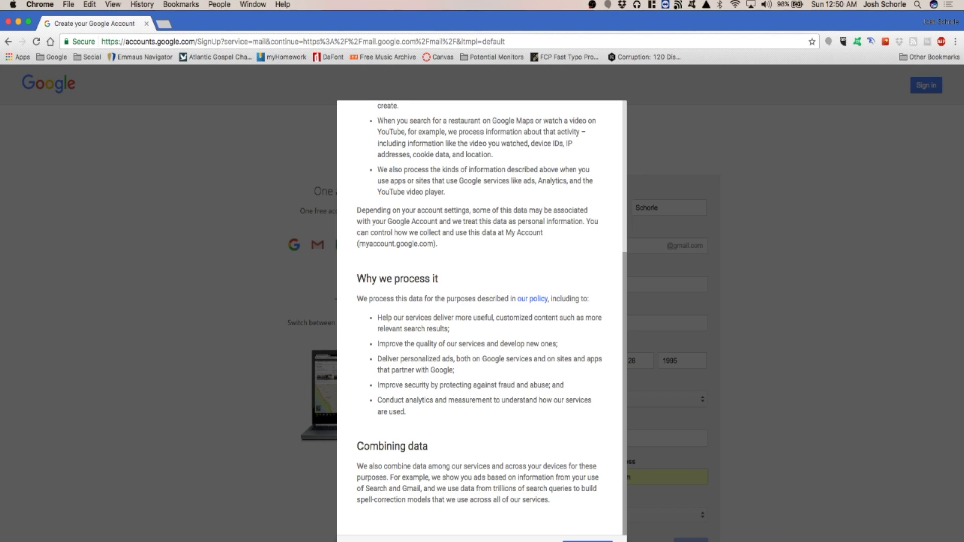
{"action": "left_click", "coordinate": [587, 541]}
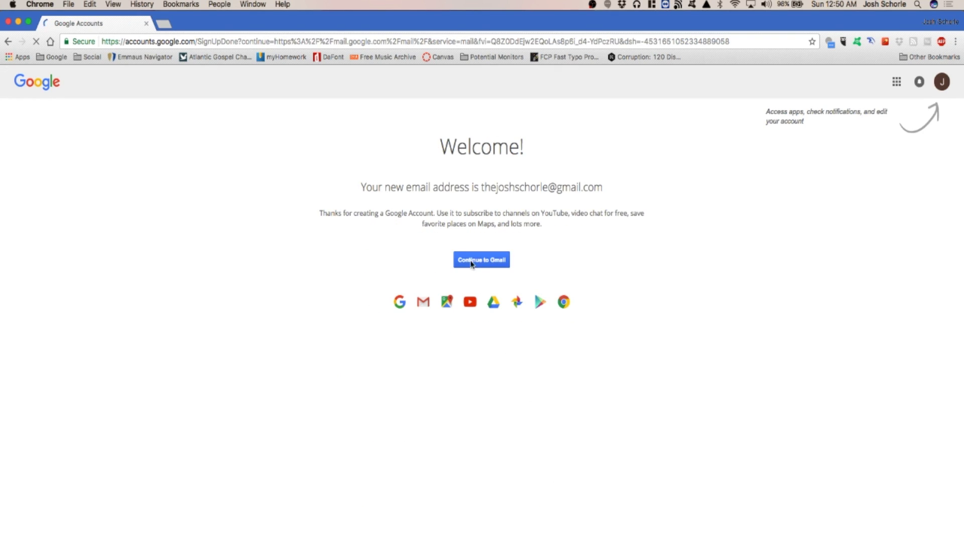
{"action": "left_click", "coordinate": [472, 262]}
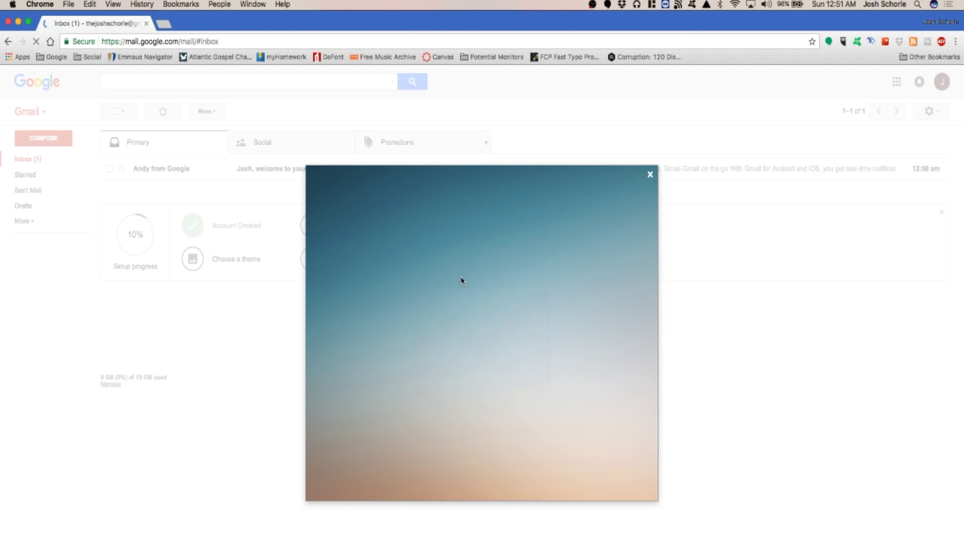
{"action": "left_click", "coordinate": [650, 175]}
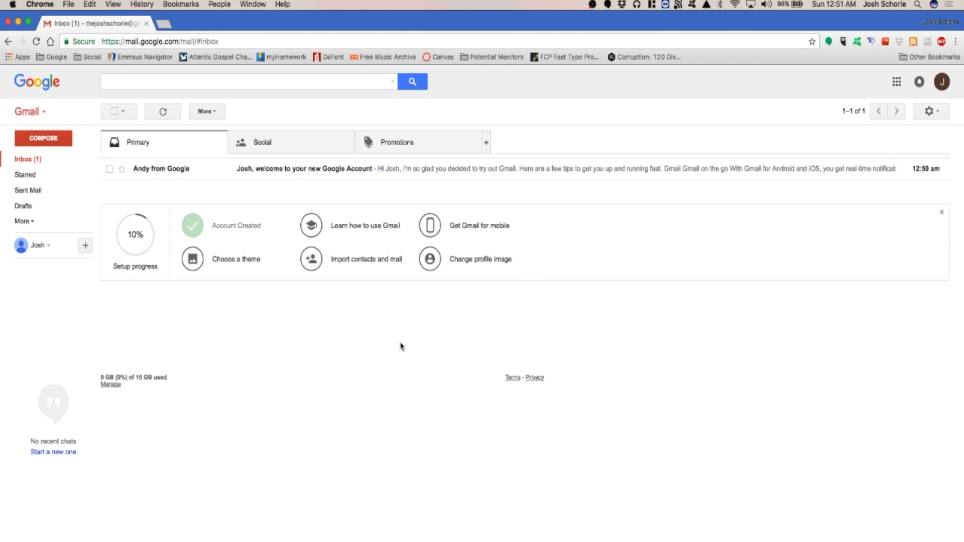
{"action": "left_click", "coordinate": [344, 230]}
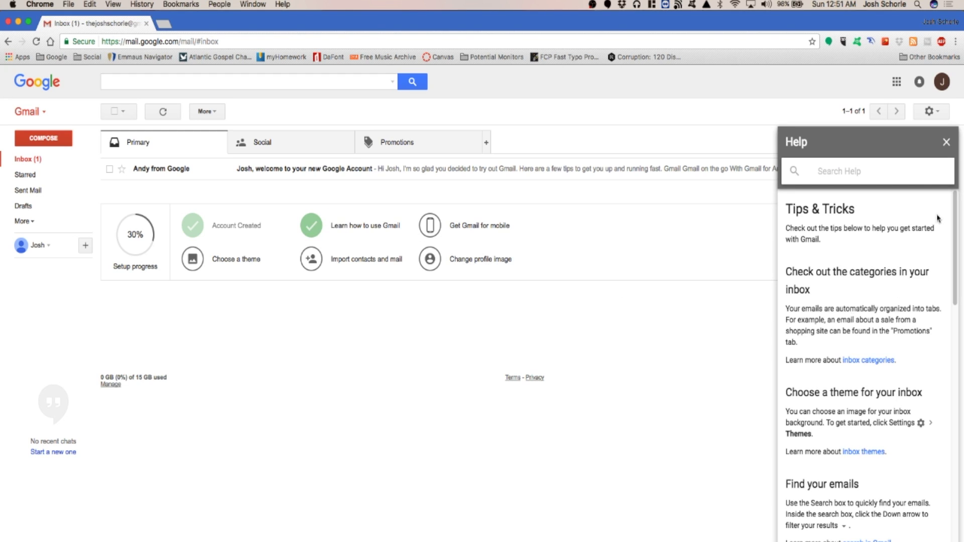
Close the help tips and save the lake-with-red-fishing-boat picture as the inbox theme.
{"action": "left_click", "coordinate": [946, 144]}
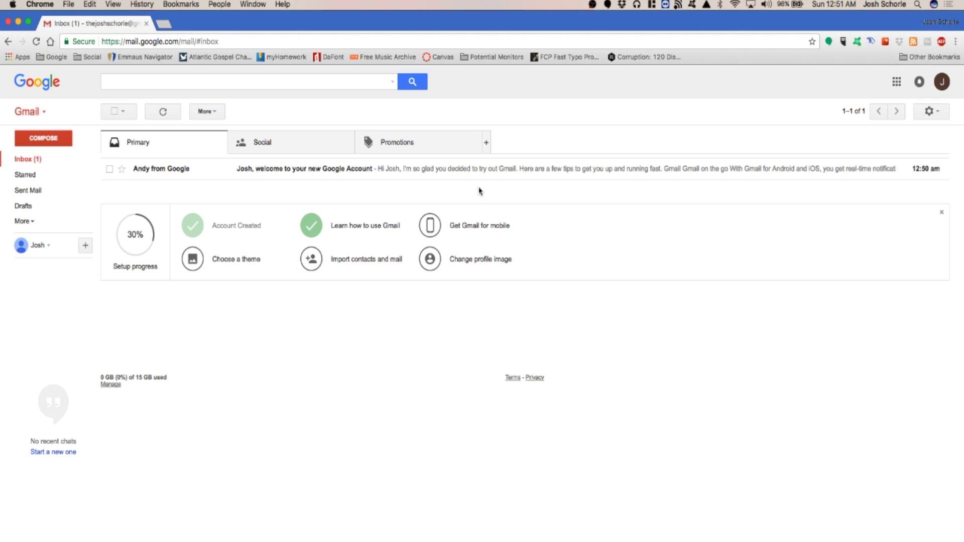
{"action": "left_click", "coordinate": [244, 265]}
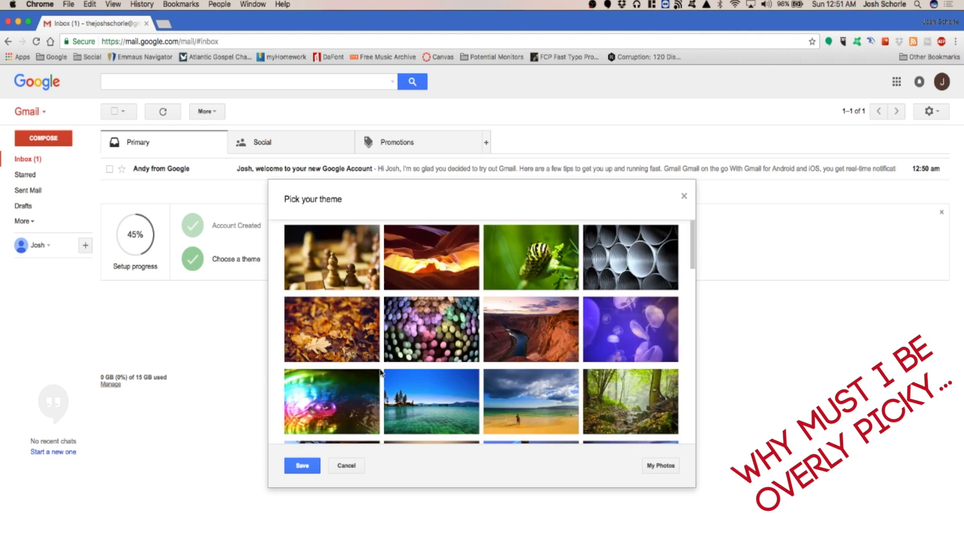
{"action": "scroll", "coordinate": [482, 327], "scroll_direction": "down", "scroll_amount": 10}
{"action": "left_click", "coordinate": [344, 420]}
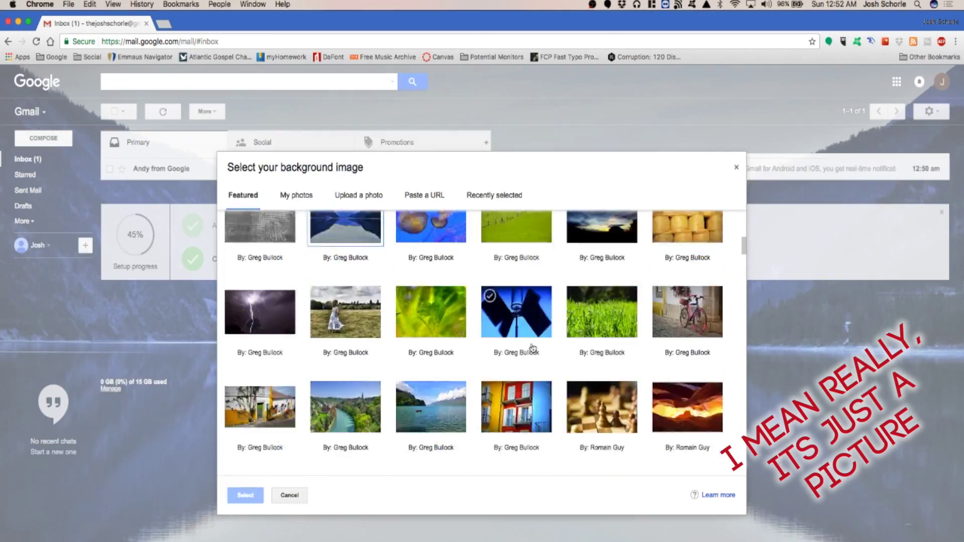
{"action": "scroll", "coordinate": [449, 295], "scroll_direction": "down", "scroll_amount": 5}
{"action": "scroll", "coordinate": [449, 295], "scroll_direction": "down", "scroll_amount": 3}
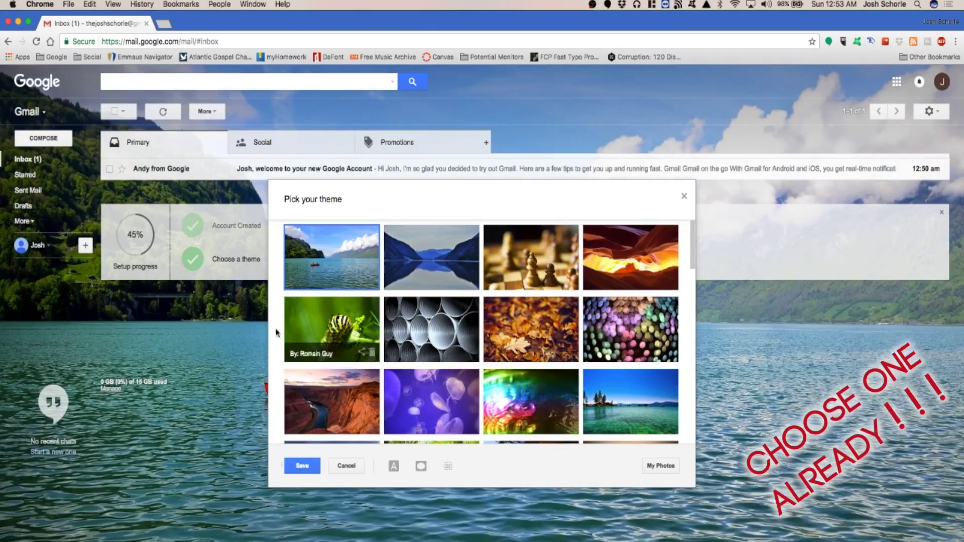
{"action": "left_click", "coordinate": [301, 462]}
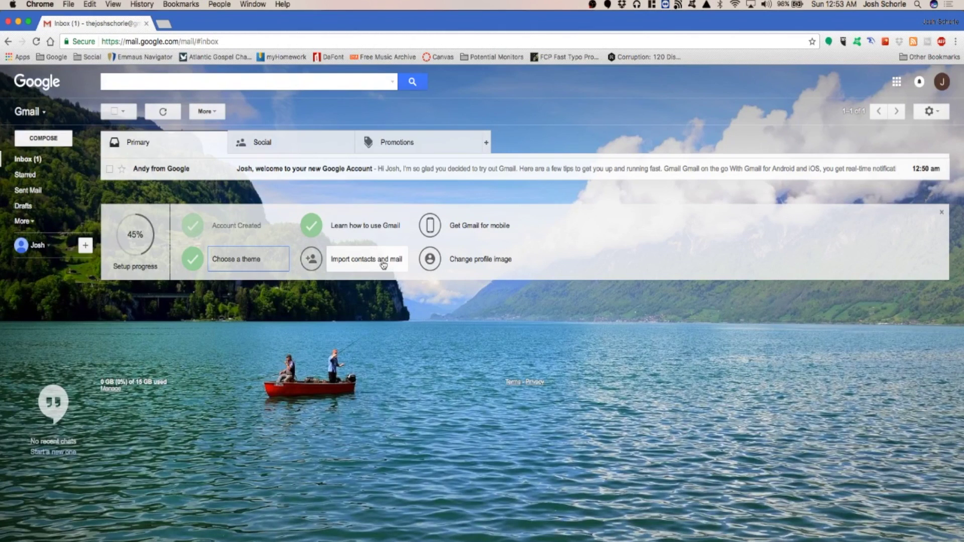
Read Google's welcome email, return to the inbox, and open Settings from the gear menu.
{"action": "left_click", "coordinate": [37, 163]}
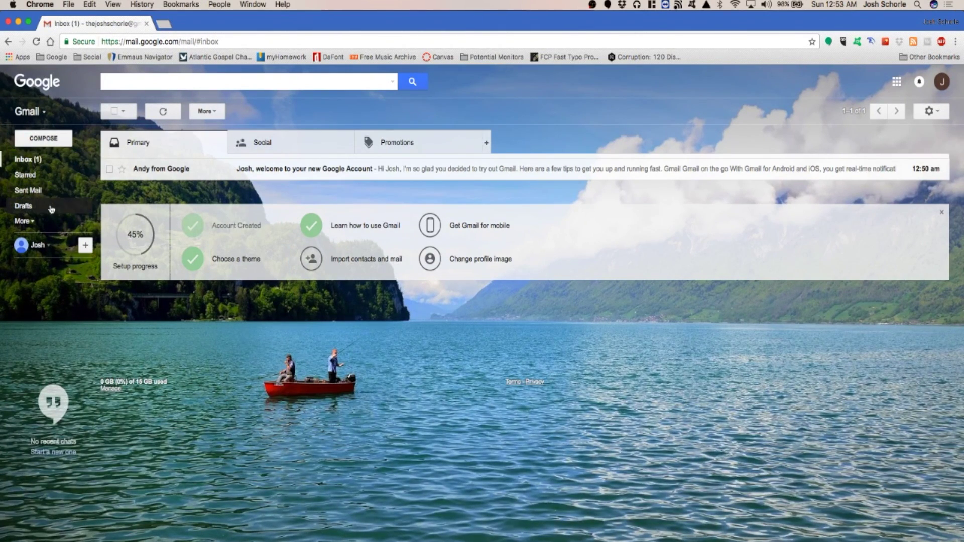
{"action": "left_click", "coordinate": [306, 173]}
{"action": "scroll", "coordinate": [402, 278], "scroll_direction": "down", "scroll_amount": 10}
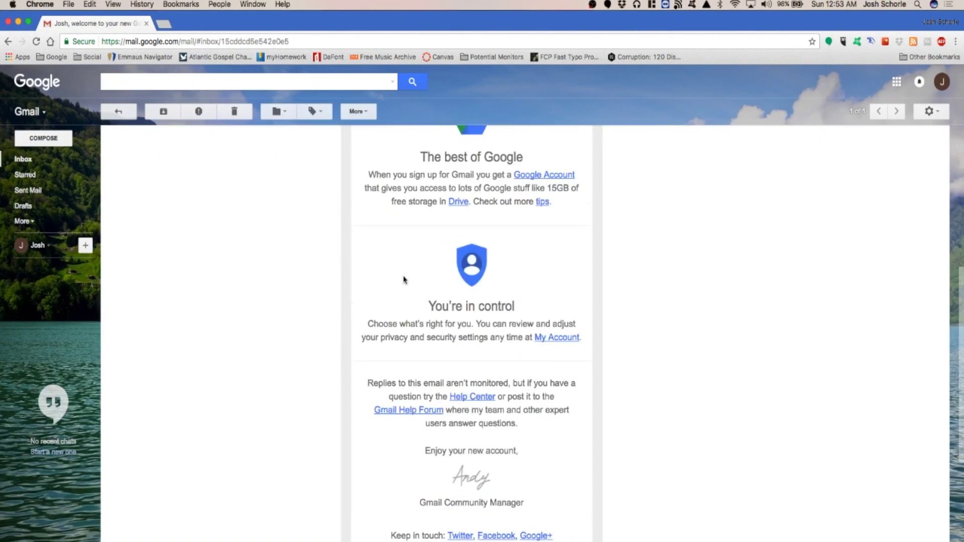
{"action": "scroll", "coordinate": [403, 279], "scroll_direction": "up", "scroll_amount": 10}
{"action": "left_click", "coordinate": [118, 111]}
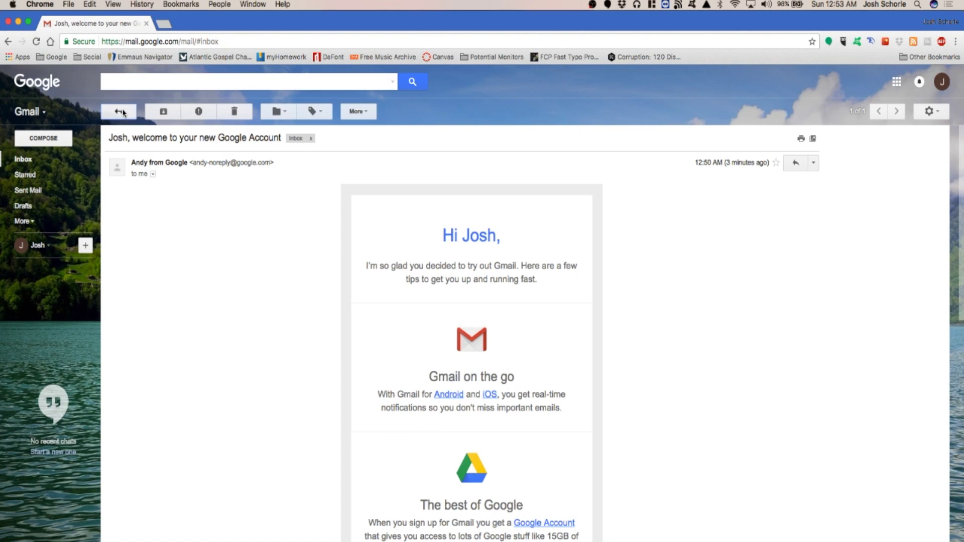
{"action": "left_click", "coordinate": [930, 111]}
{"action": "left_click", "coordinate": [893, 220]}
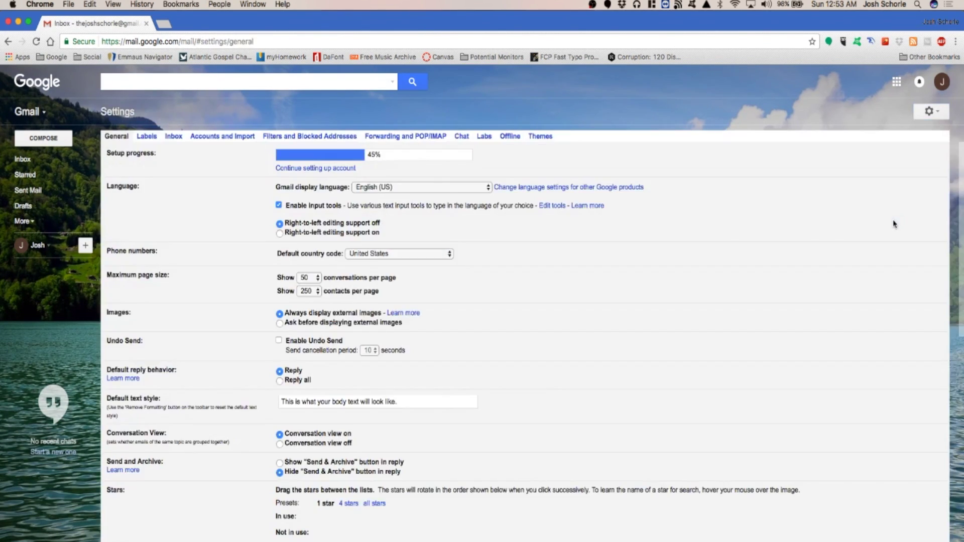
Choose a custom signature in General settings and type a dash followed by the owner's name.
{"action": "scroll", "coordinate": [273, 251], "scroll_direction": "down", "scroll_amount": 10}
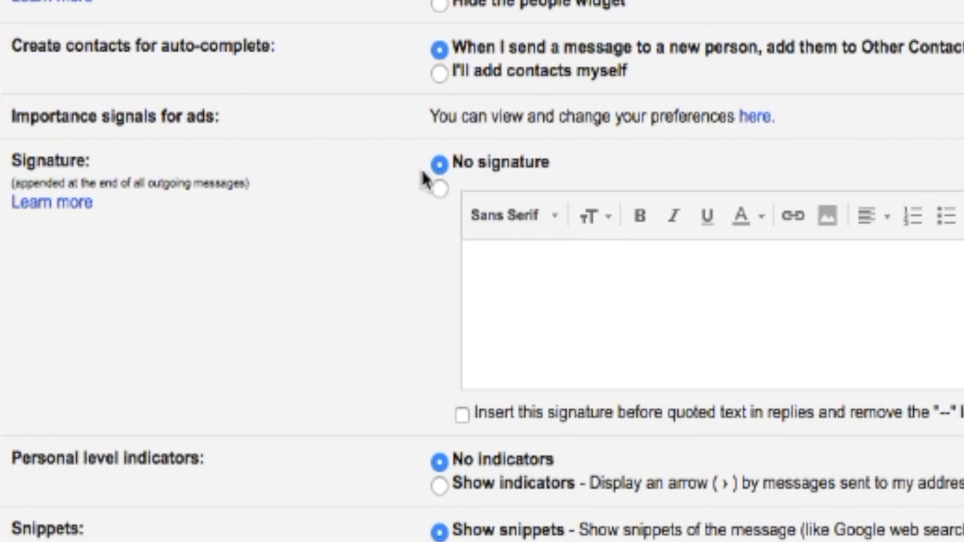
{"action": "left_click", "coordinate": [439, 192]}
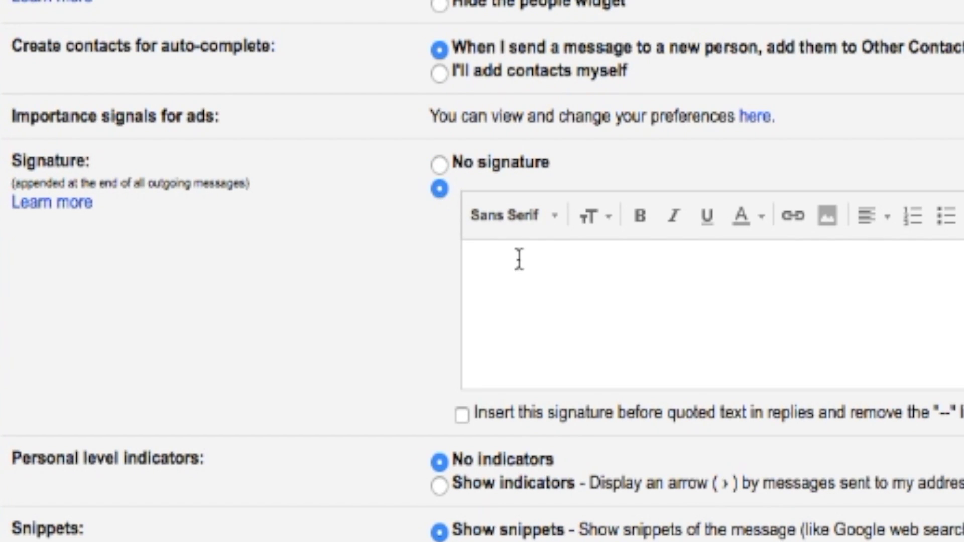
{"action": "left_click", "coordinate": [518, 276]}
{"action": "type", "text": "- Jos"}
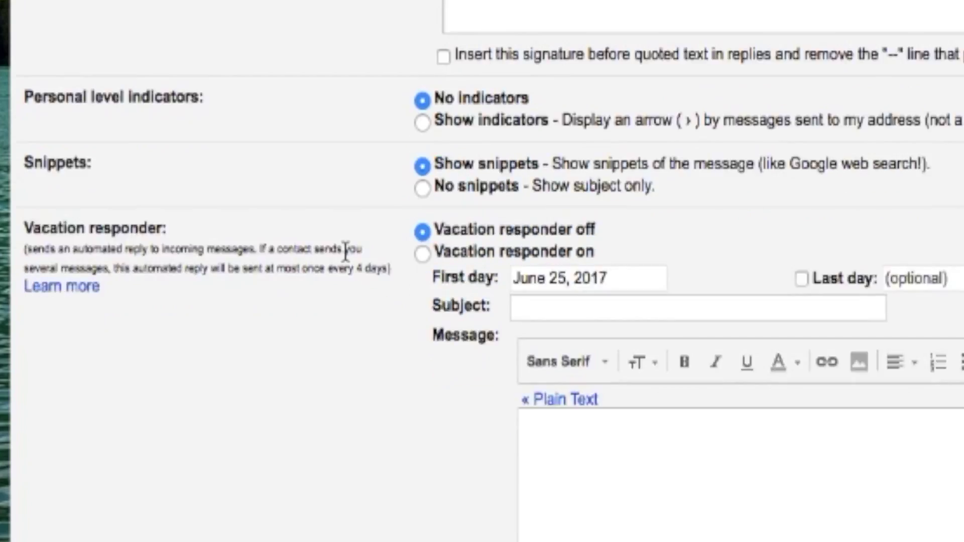
{"action": "scroll", "coordinate": [357, 540], "scroll_direction": "down", "scroll_amount": 3}
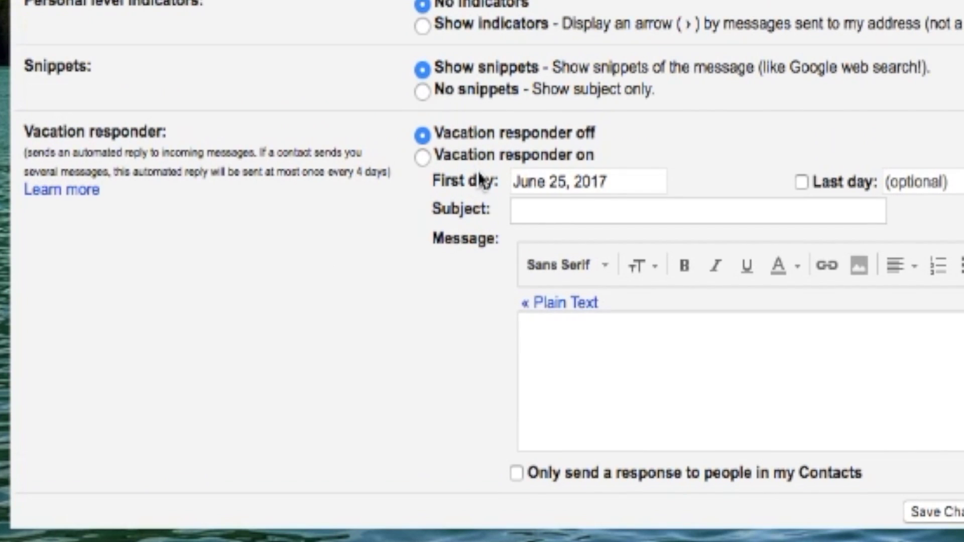
{"action": "scroll", "coordinate": [459, 224], "scroll_direction": "up", "scroll_amount": 5}
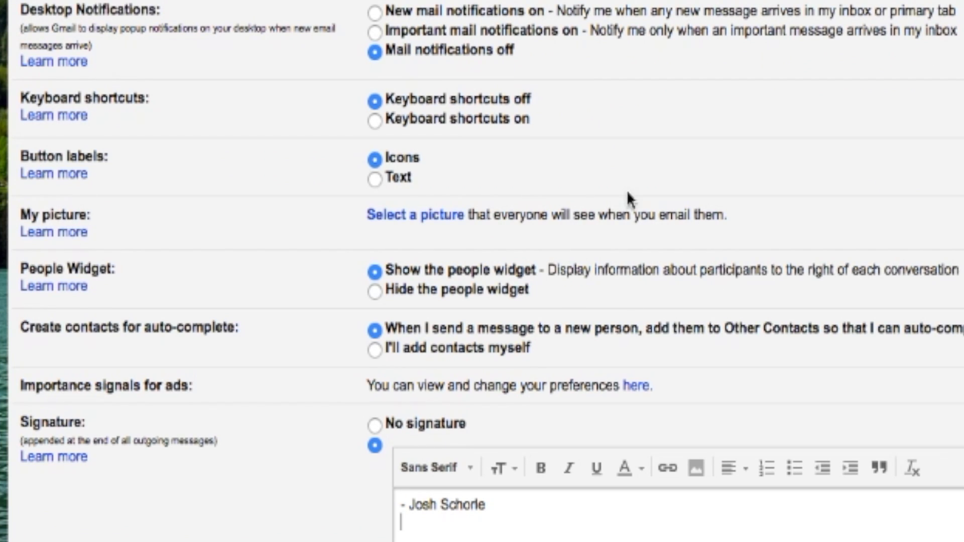
{"action": "scroll", "coordinate": [733, 235], "scroll_direction": "up", "scroll_amount": 10}
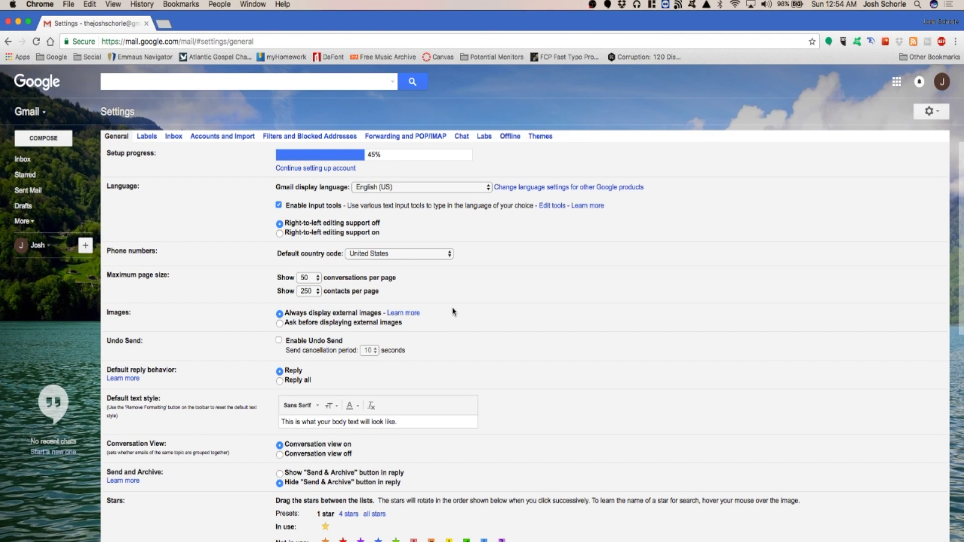
Look over the Accounts and Import settings, then switch to the Labels settings tab.
{"action": "left_click", "coordinate": [223, 136]}
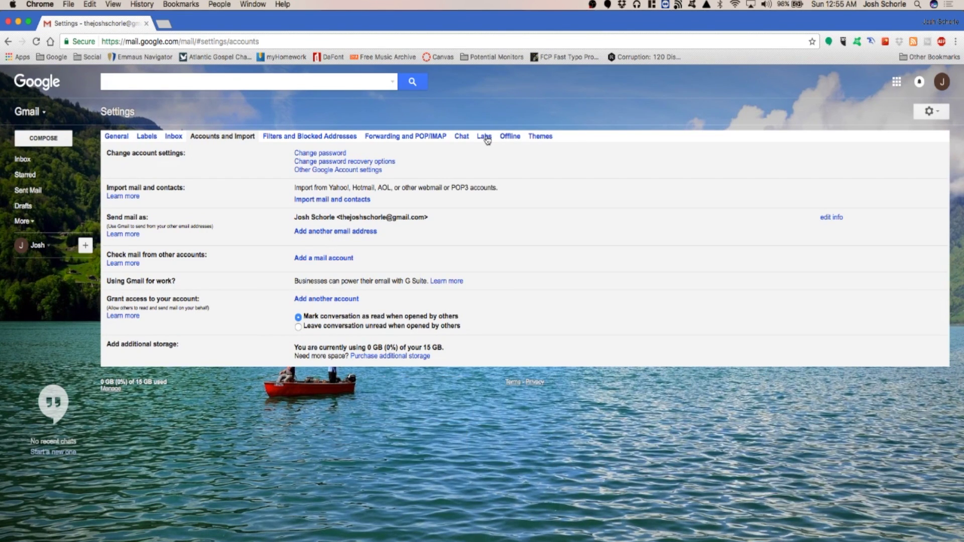
{"action": "left_click", "coordinate": [147, 136]}
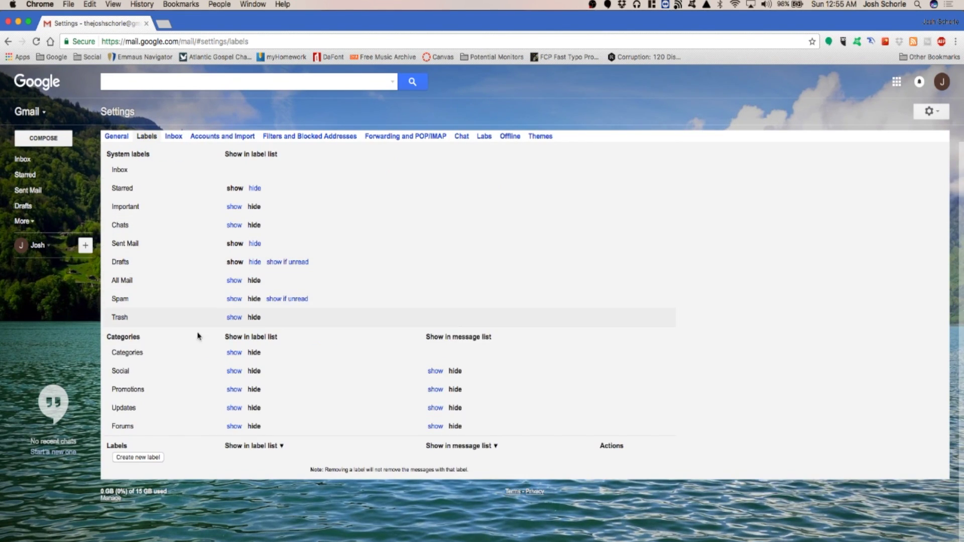
Enable the Mark as Read Button, Preview Pane and Smartlabels labs and save the changes.
{"action": "left_click", "coordinate": [483, 137]}
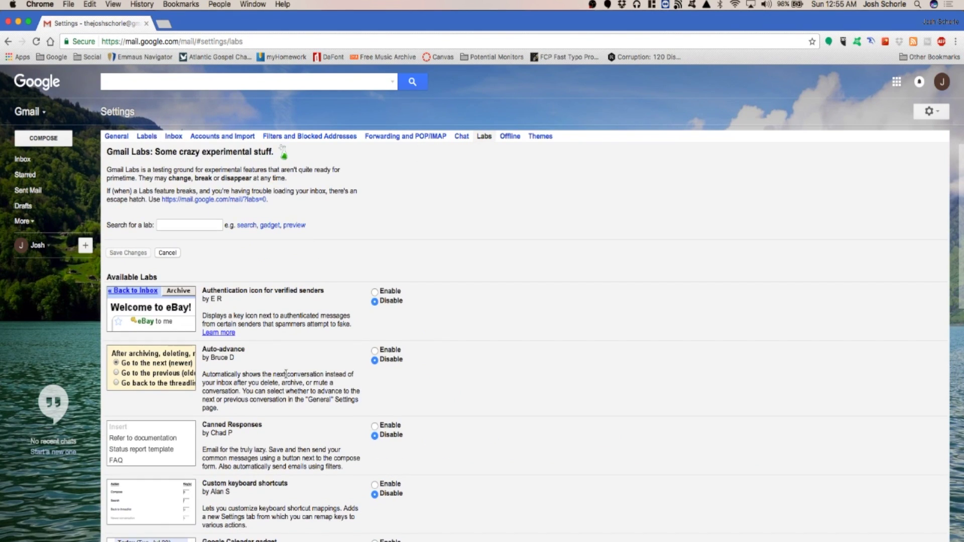
{"action": "scroll", "coordinate": [266, 385], "scroll_direction": "down", "scroll_amount": 5}
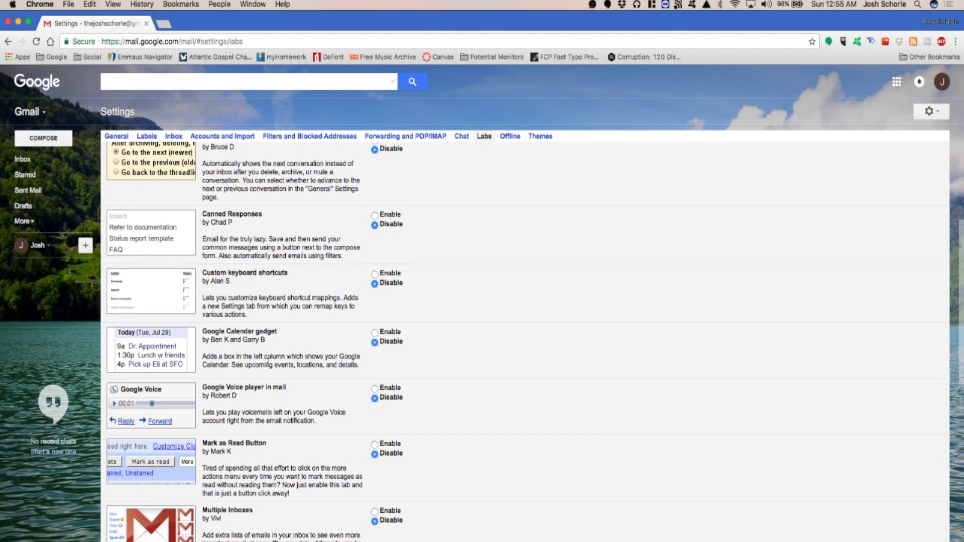
{"action": "scroll", "coordinate": [269, 366], "scroll_direction": "down", "scroll_amount": 1}
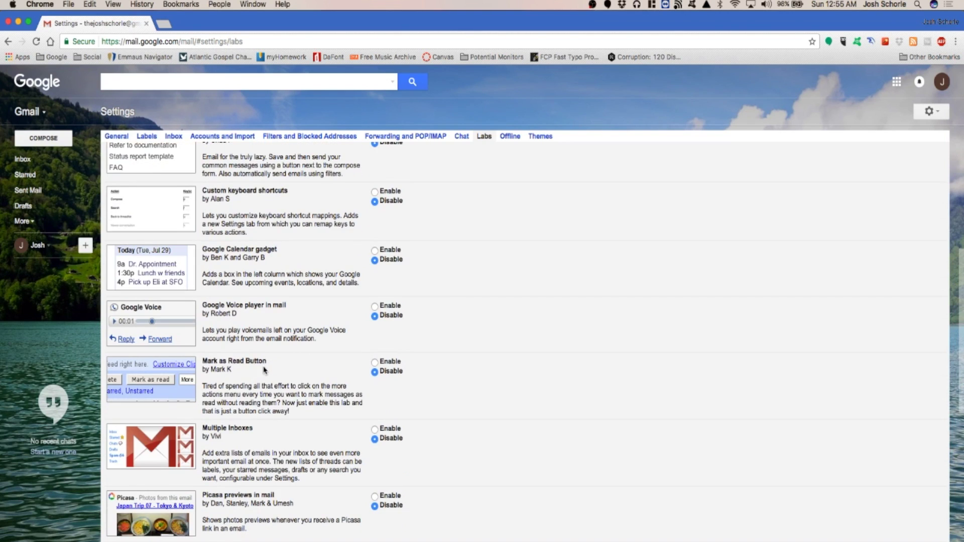
{"action": "left_click", "coordinate": [375, 363]}
{"action": "scroll", "coordinate": [342, 419], "scroll_direction": "down", "scroll_amount": 6}
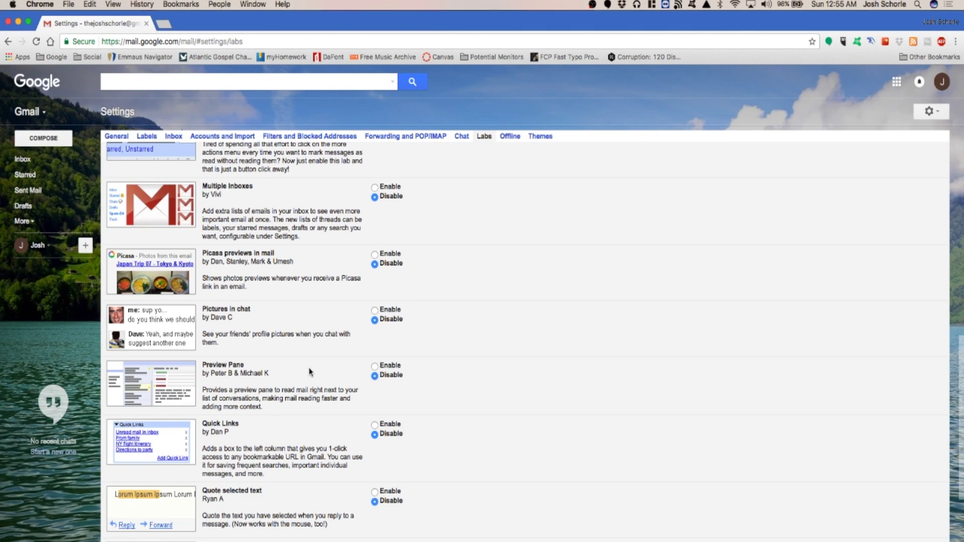
{"action": "left_click", "coordinate": [374, 366]}
{"action": "scroll", "coordinate": [370, 444], "scroll_direction": "down", "scroll_amount": 4}
{"action": "left_click", "coordinate": [375, 434]}
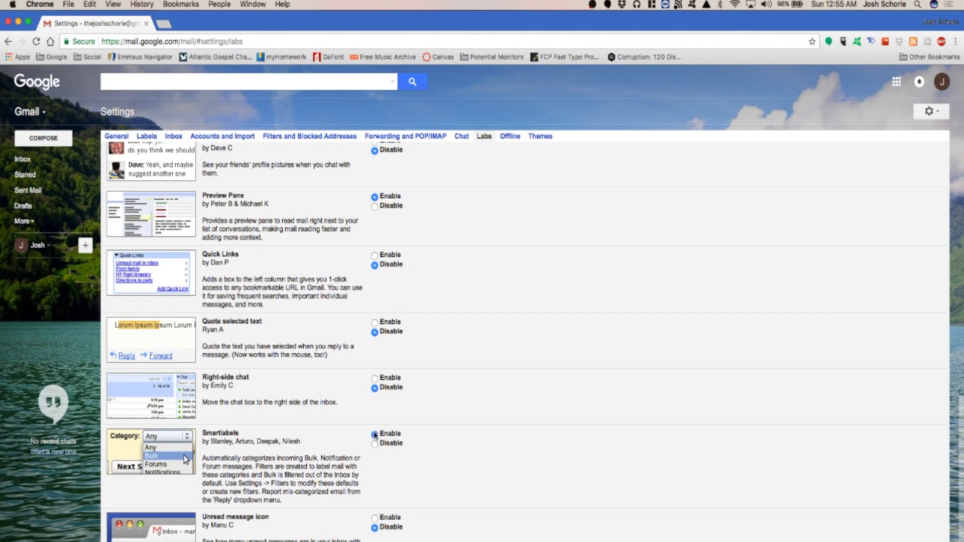
{"action": "scroll", "coordinate": [311, 437], "scroll_direction": "down", "scroll_amount": 3}
{"action": "scroll", "coordinate": [310, 424], "scroll_direction": "up", "scroll_amount": 15}
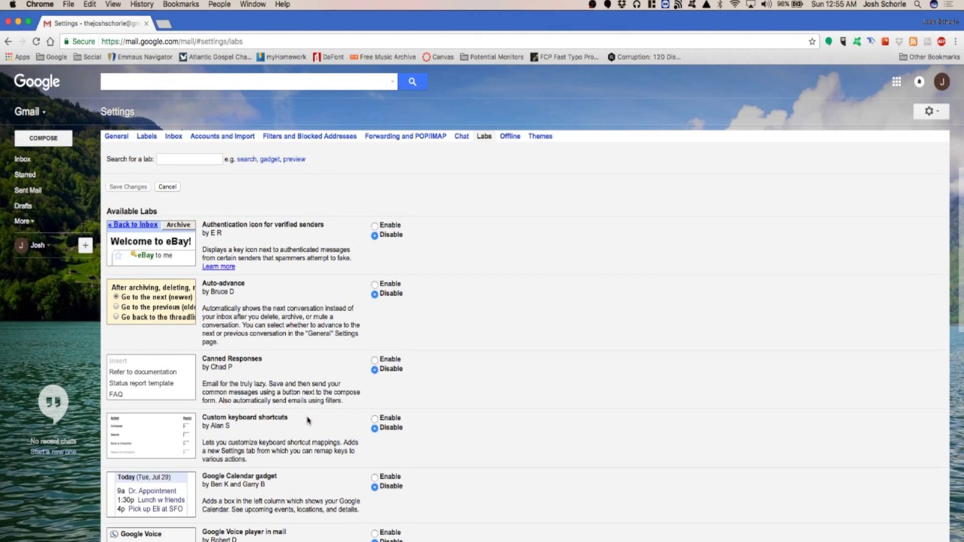
{"action": "scroll", "coordinate": [308, 421], "scroll_direction": "down", "scroll_amount": 3}
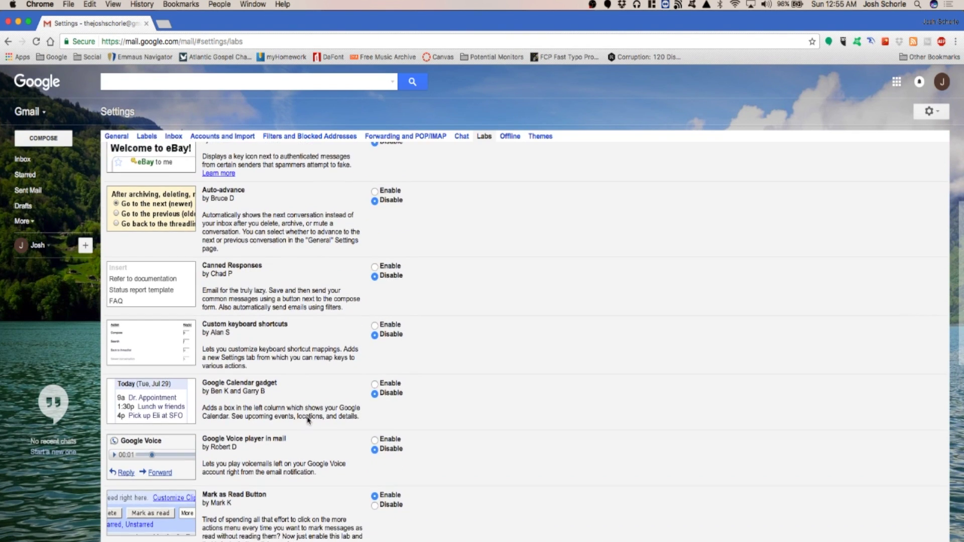
{"action": "scroll", "coordinate": [309, 420], "scroll_direction": "down", "scroll_amount": 10}
{"action": "left_click", "coordinate": [120, 470]}
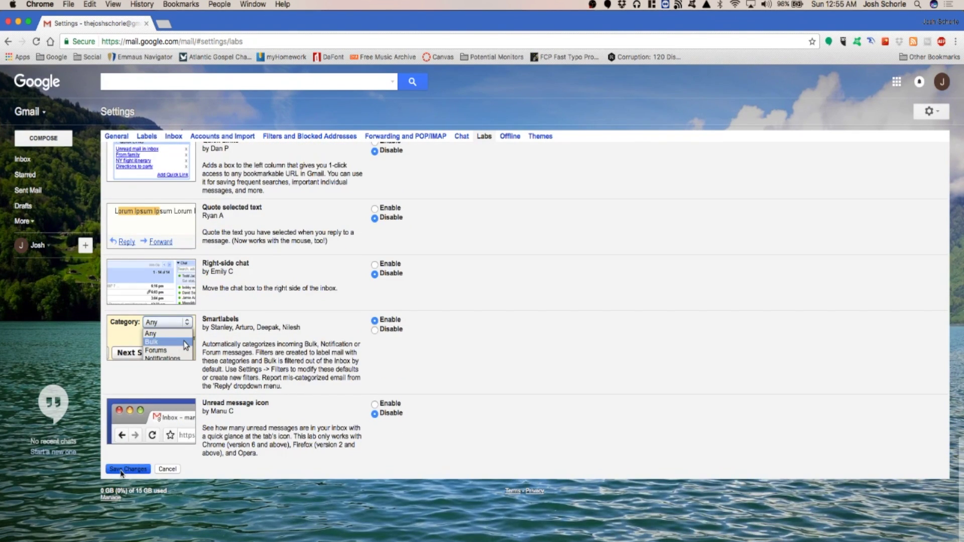